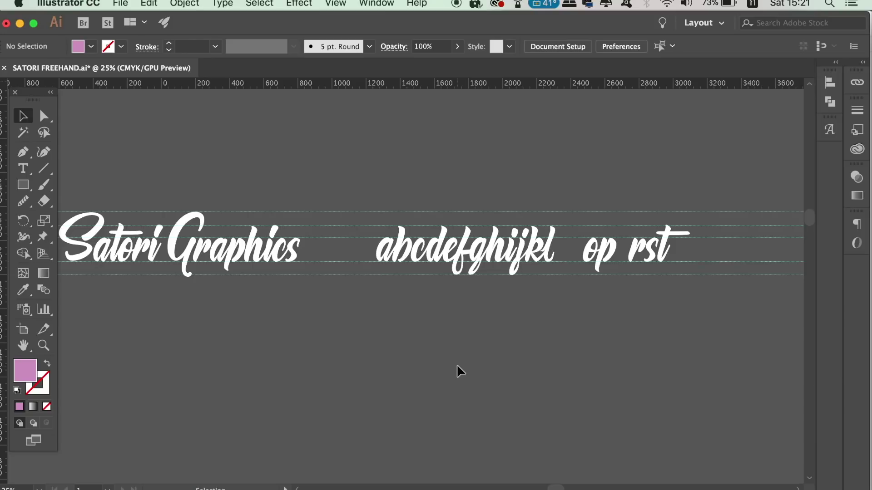
# Draw a test triangle with the Pen tool, then delete it.
pyautogui.press('p')
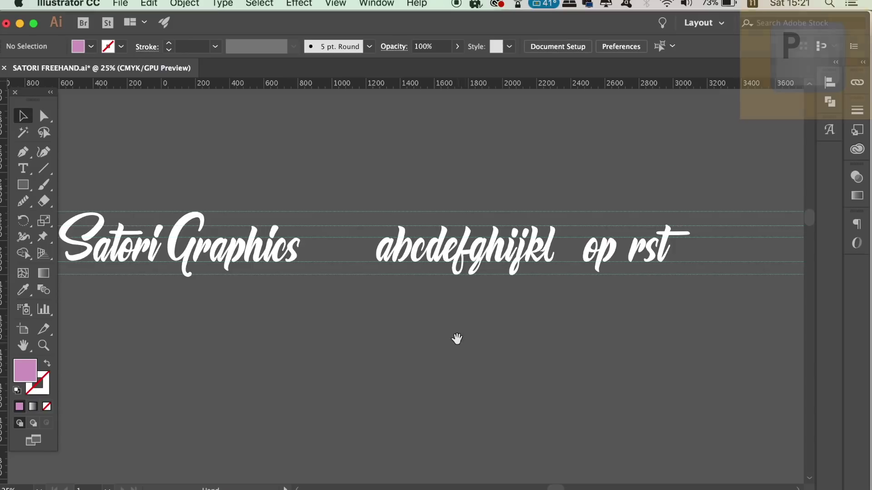
pyautogui.scroll(1, 456, 358)
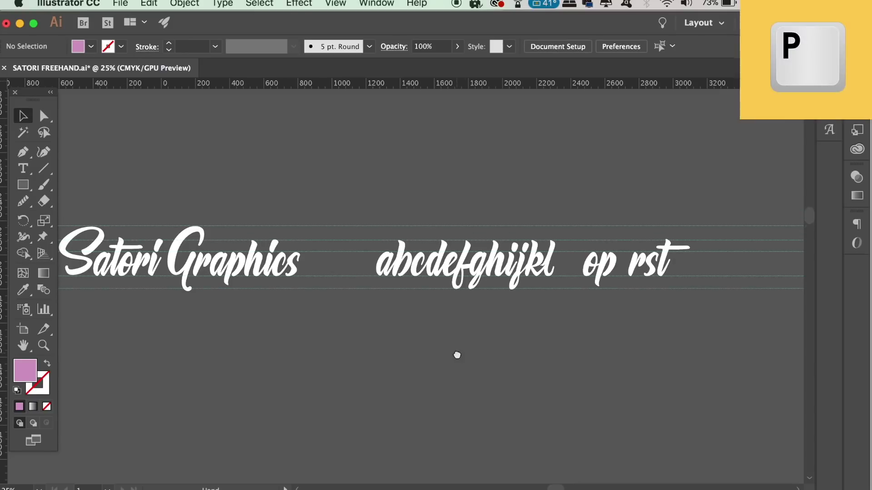
pyautogui.click(136, 140)
pyautogui.click(349, 464)
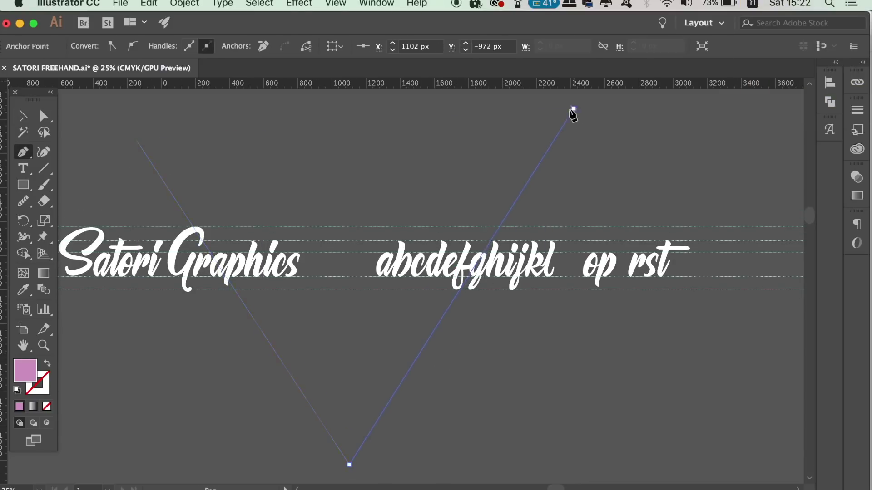
pyautogui.click(574, 109)
pyautogui.click(137, 142)
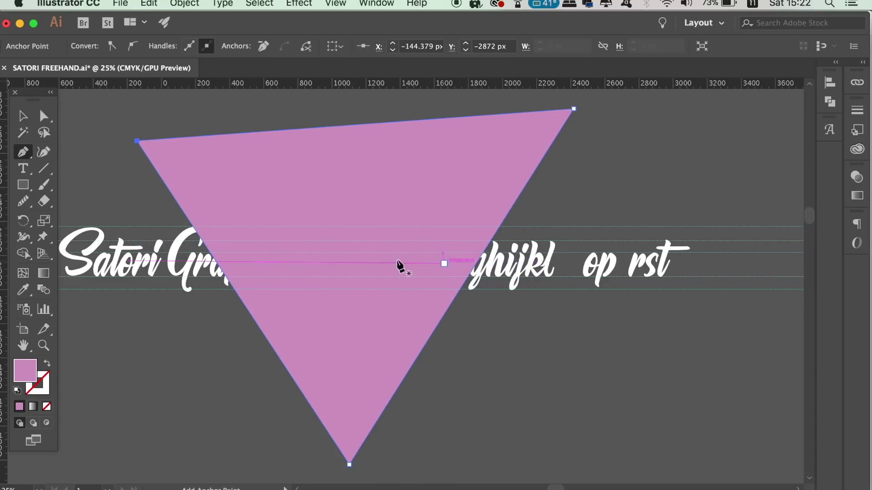
pyautogui.press('Delete')
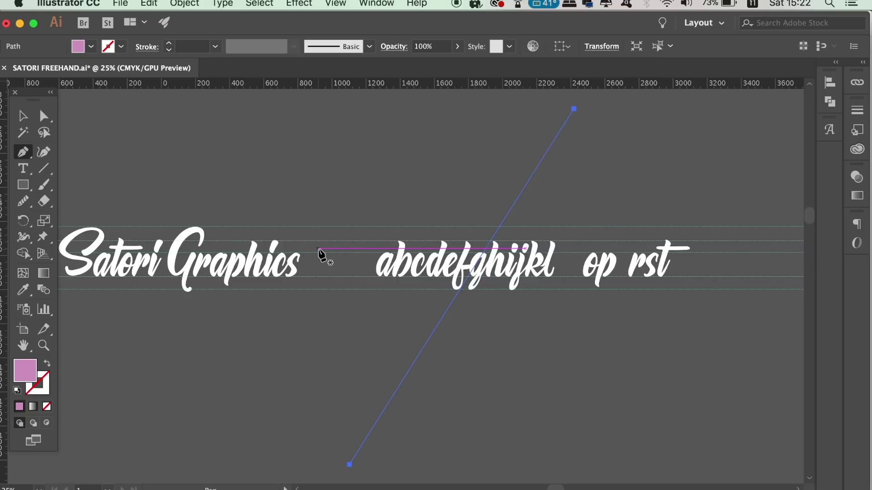
pyautogui.press('Delete')
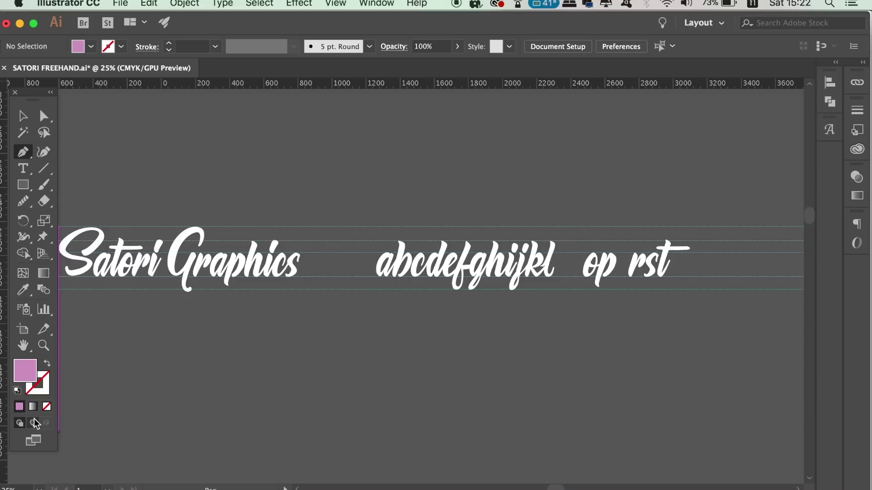
# Switch to Draw Behind mode and draw a closed triangle behind the lettering.
pyautogui.click(33, 424)
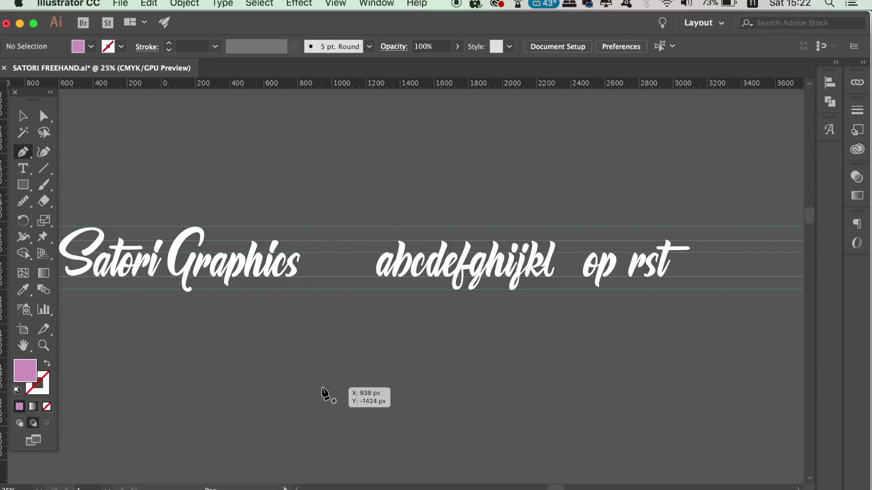
pyautogui.click(163, 138)
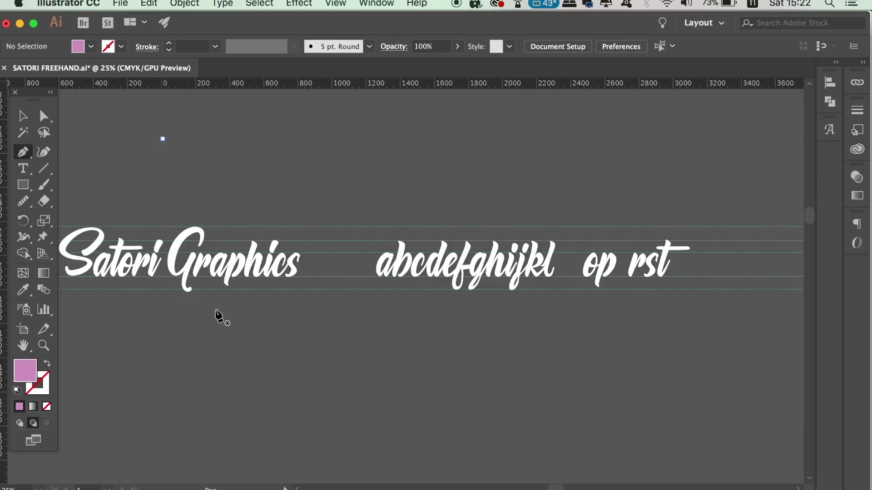
pyautogui.click(319, 467)
pyautogui.click(632, 142)
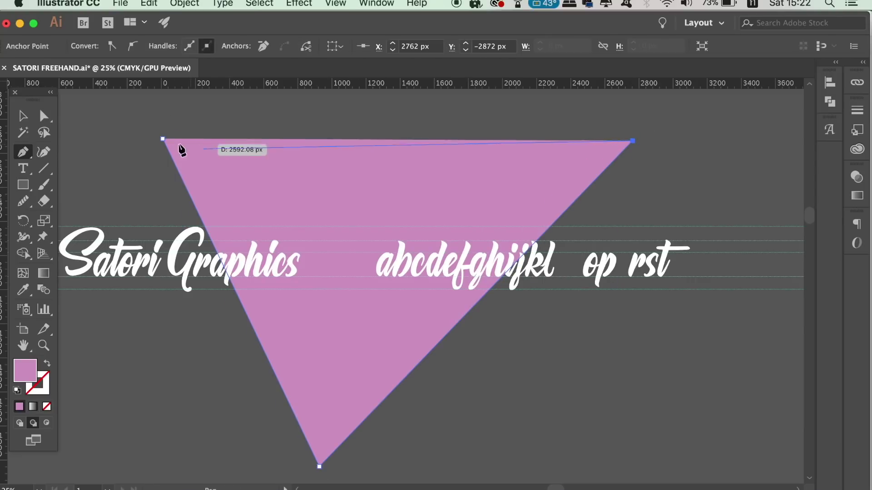
pyautogui.click(163, 139)
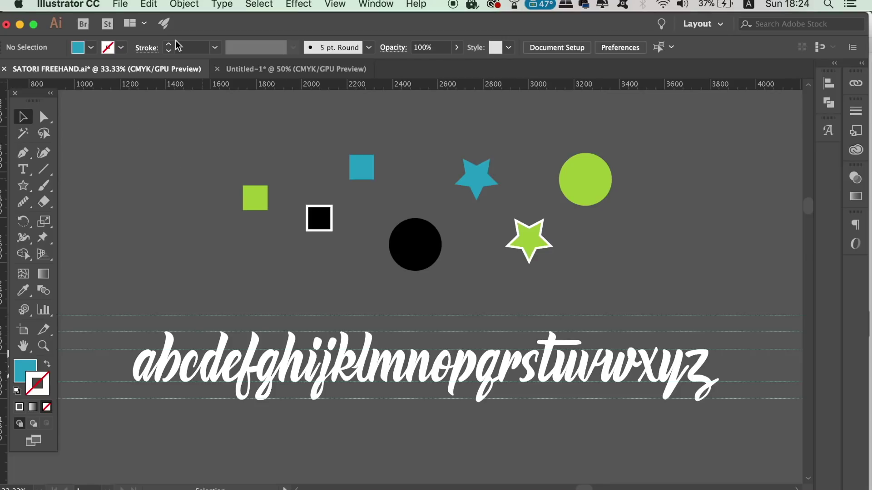
# Select all objects sharing the black circle's fill colour via Select > Same, then deselect.
pyautogui.click(273, 4)
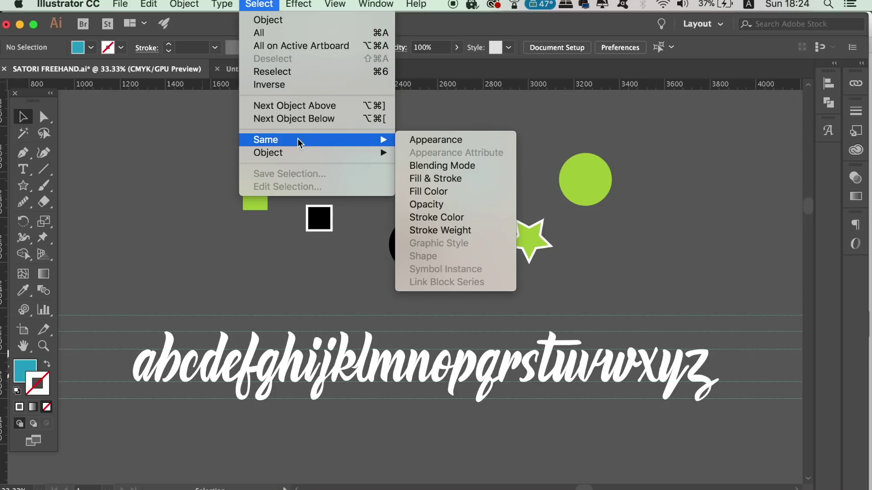
pyautogui.click(263, 213)
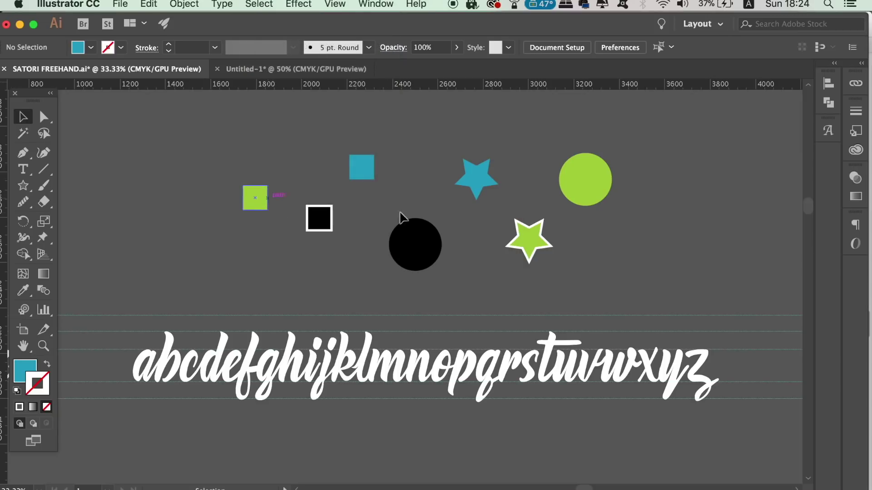
pyautogui.click(429, 234)
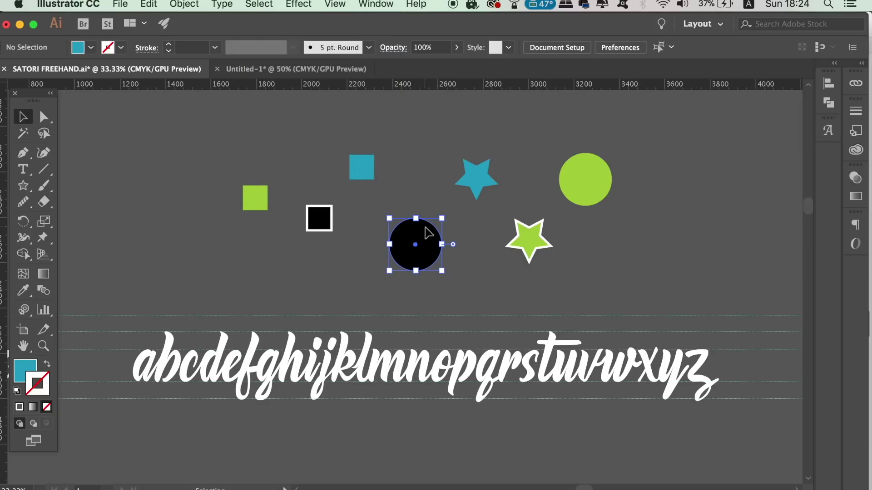
pyautogui.click(247, 4)
pyautogui.moveTo(266, 140)
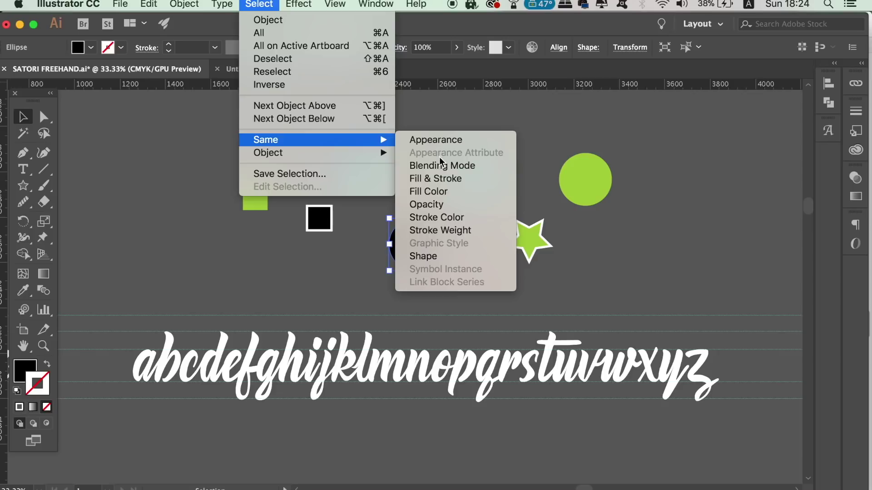
pyautogui.click(448, 188)
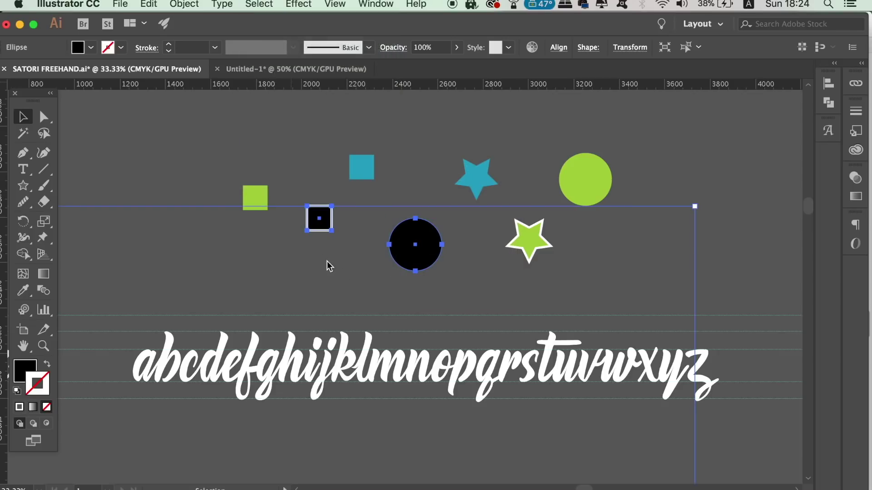
pyautogui.click(295, 164)
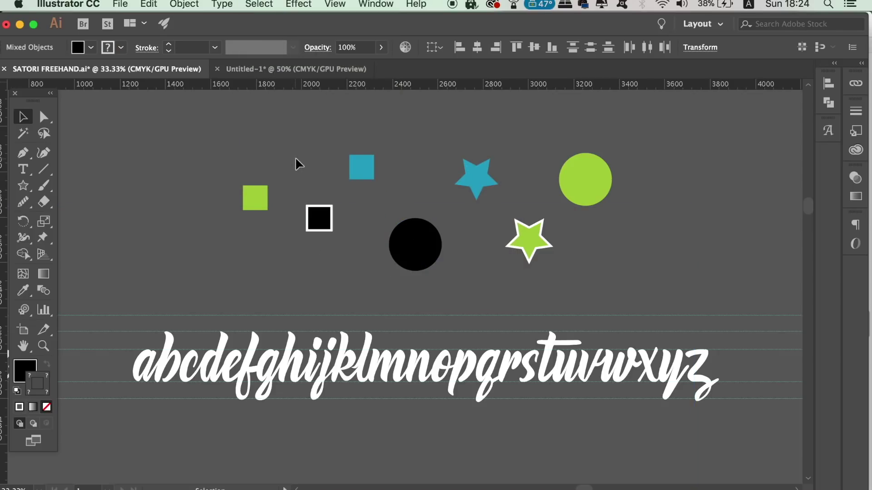
# Select all objects matching the blue square's shape, then deselect.
pyautogui.click(362, 171)
pyautogui.click(259, 4)
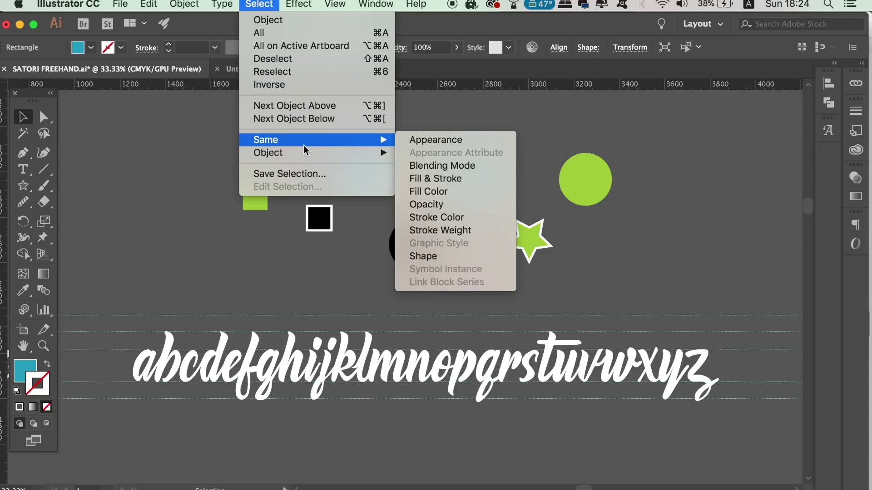
pyautogui.moveTo(265, 139)
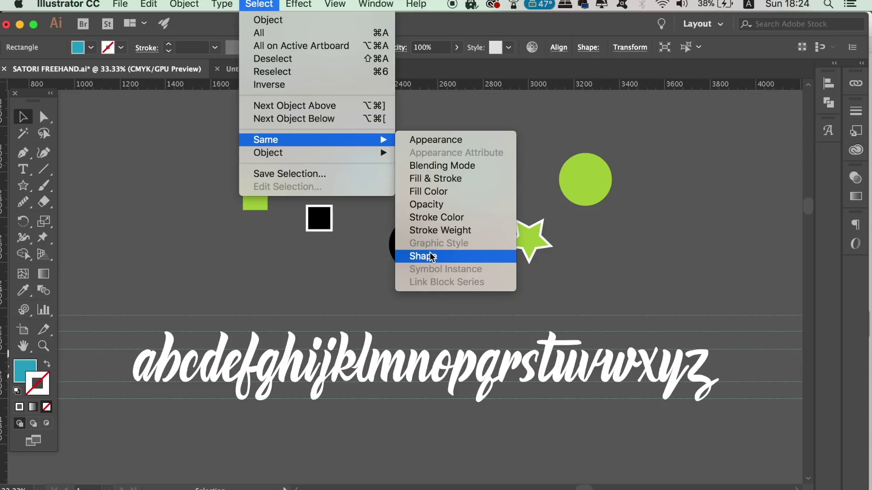
pyautogui.click(430, 256)
pyautogui.click(301, 126)
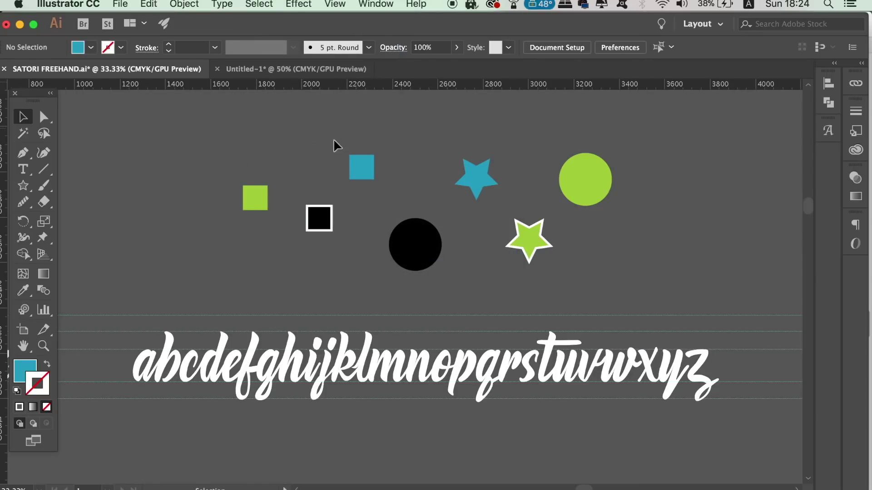
# Select all objects with the green star's stroke weight, then deselect.
pyautogui.click(528, 234)
pyautogui.click(259, 4)
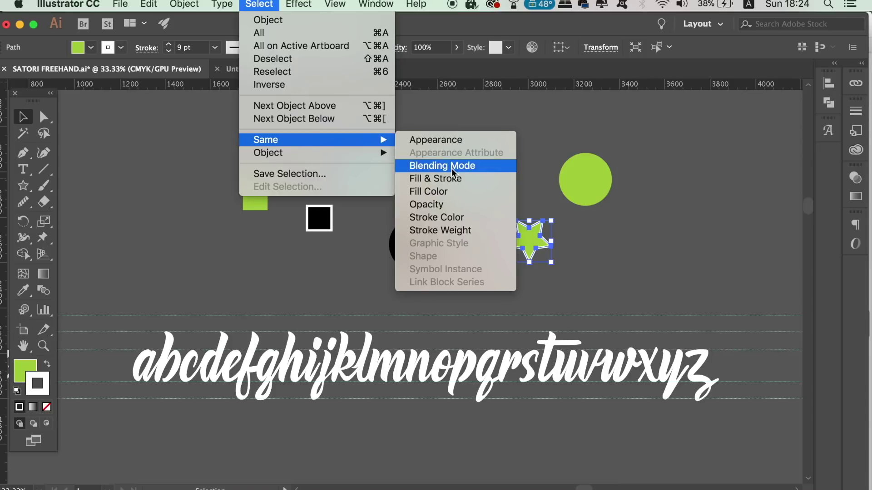
pyautogui.moveTo(266, 140)
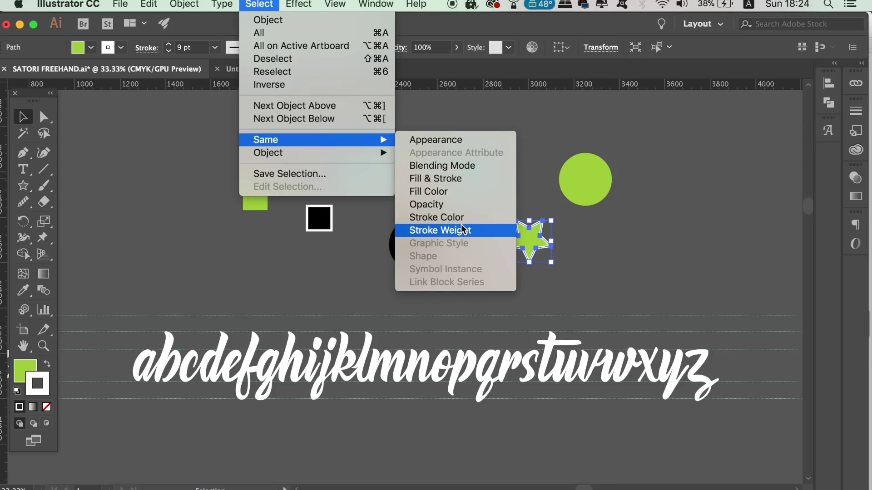
pyautogui.click(464, 229)
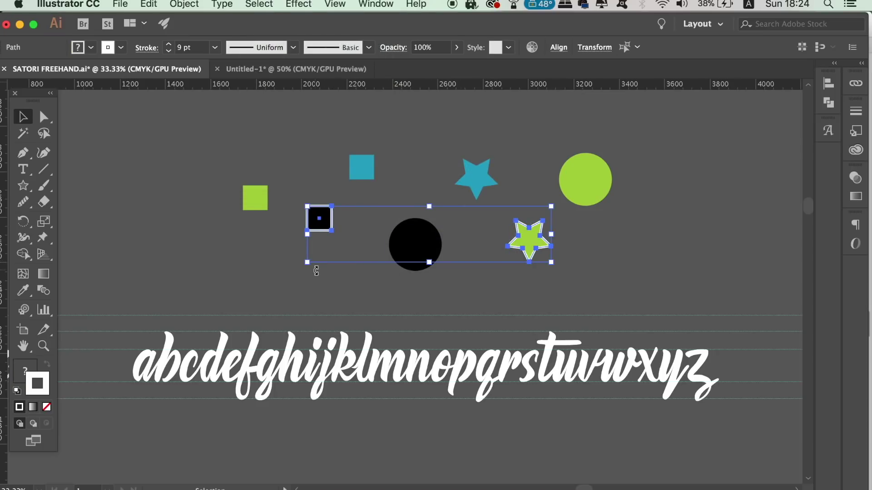
pyautogui.click(262, 267)
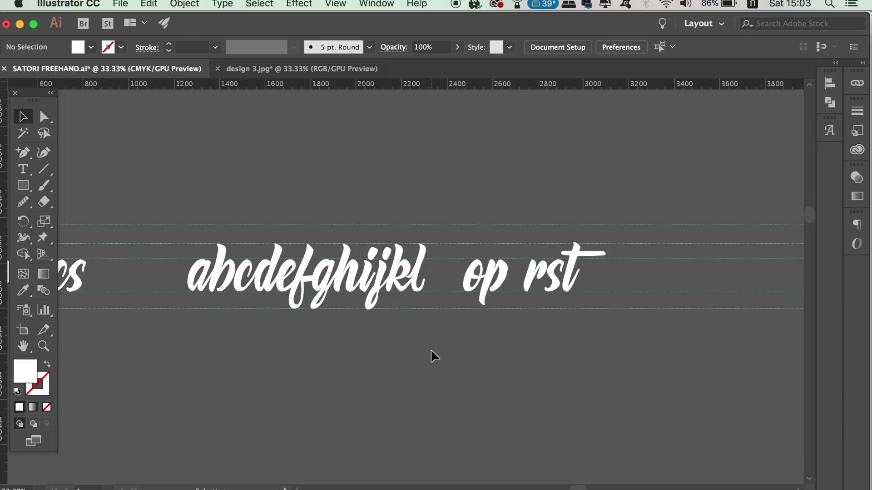
# Switch to Outline view and zoom in on the letters k and l.
pyautogui.press('super+y')
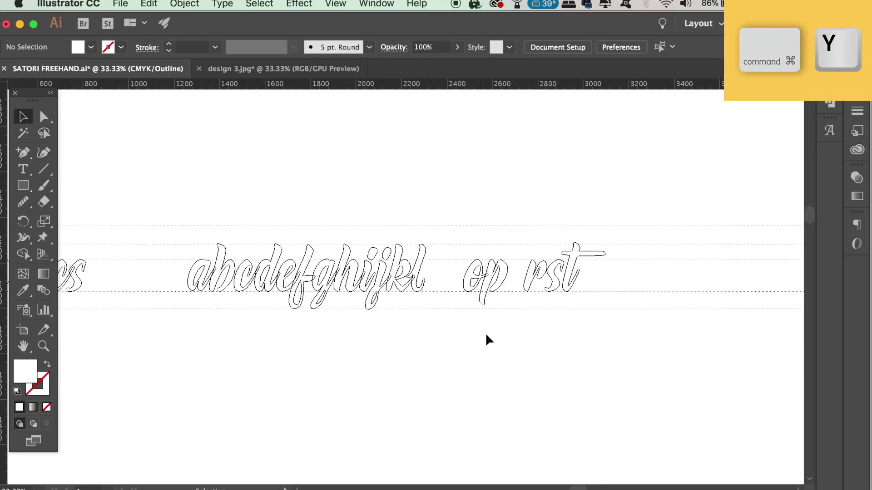
pyautogui.scroll(5, 516, 385)
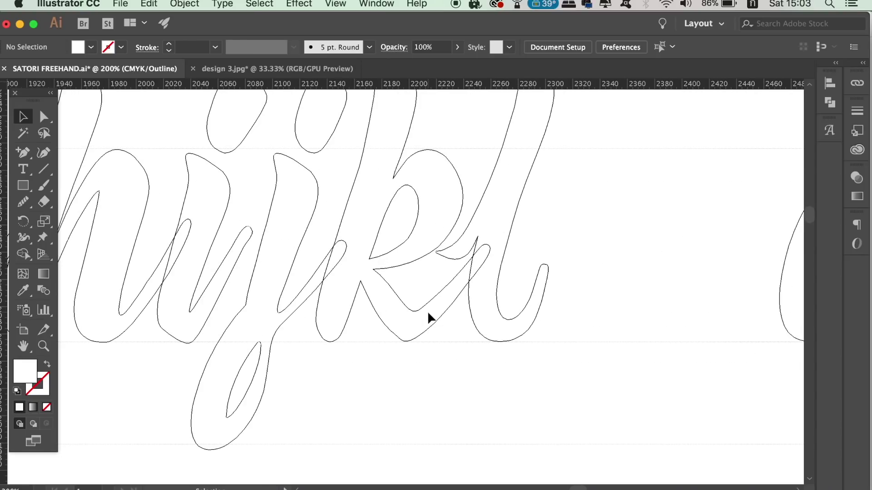
pyautogui.scroll(3, 427, 310)
pyautogui.moveTo(427, 310); pyautogui.dragTo(268, 347)
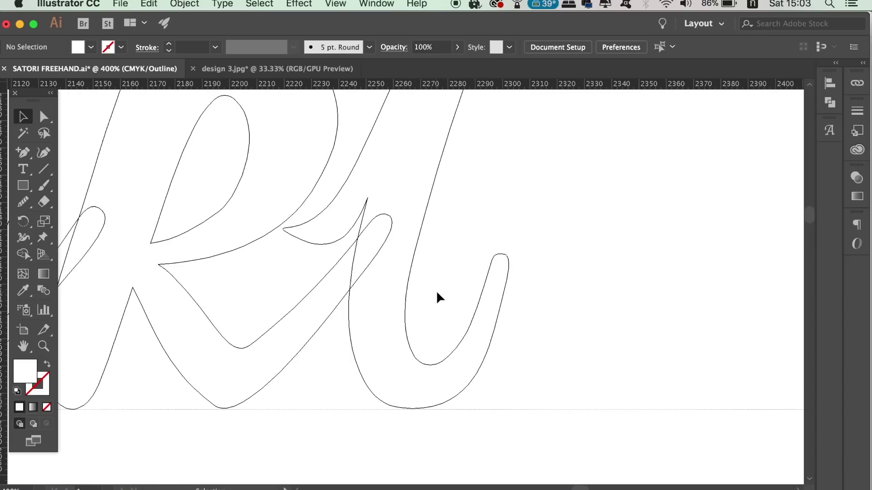
# Direct-select the letter l's outline path, deselect, zoom out and return to Preview.
pyautogui.press('a')
pyautogui.click(470, 325)
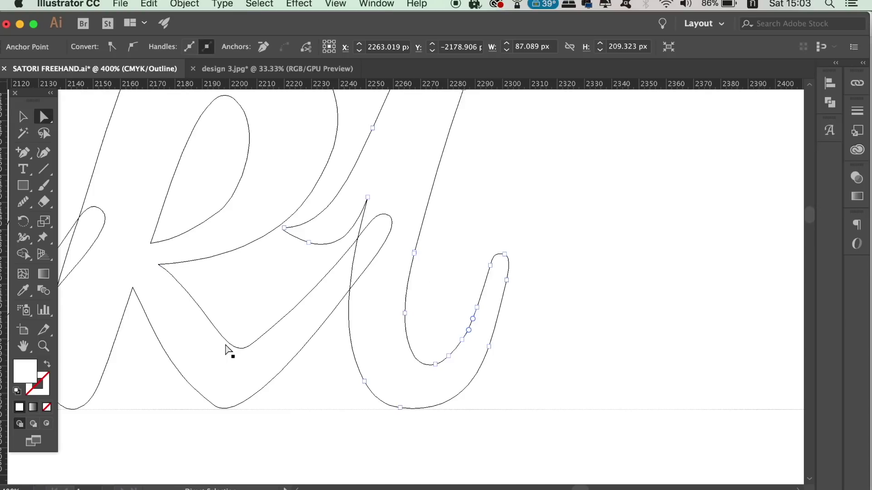
pyautogui.click(521, 370)
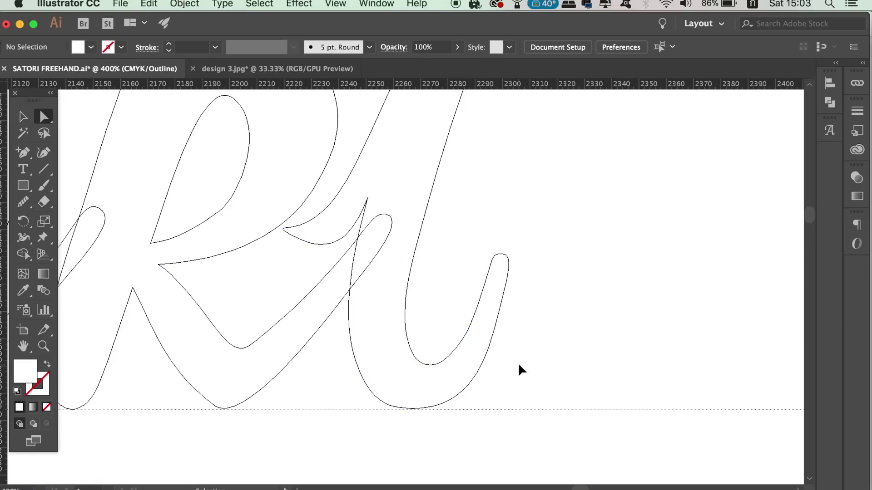
pyautogui.hotkey('ctrl', '-')
pyautogui.hotkey('ctrl', '-')
pyautogui.hotkey('ctrl', '-')
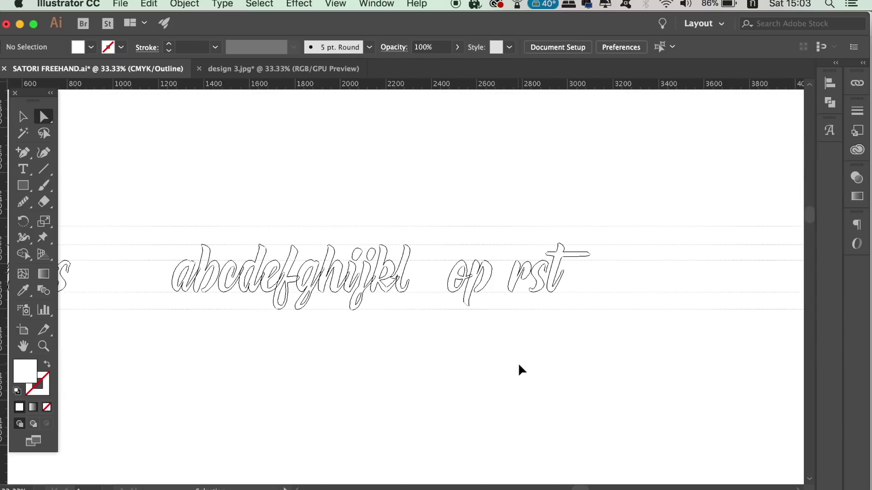
pyautogui.hotkey('ctrl', 'y')
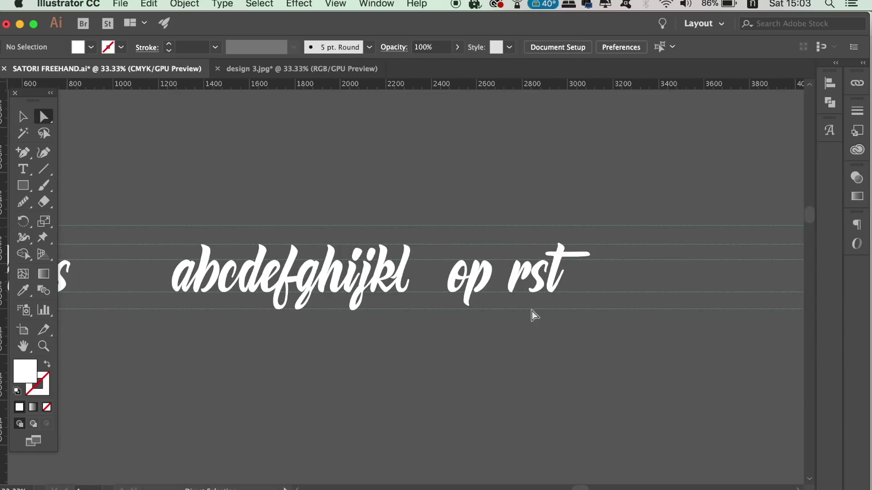
# In design 3.jpg, enable Show Images In Outline Mode in Document Setup and view in Outline.
pyautogui.click(306, 71)
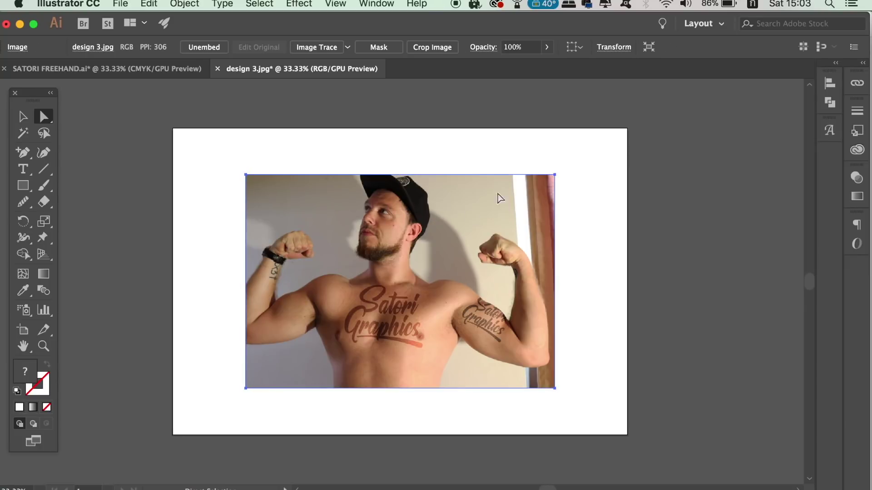
pyautogui.hotkey('ctrl', 'y')
pyautogui.hotkey('ctrl', 'y')
pyautogui.click(87, 4)
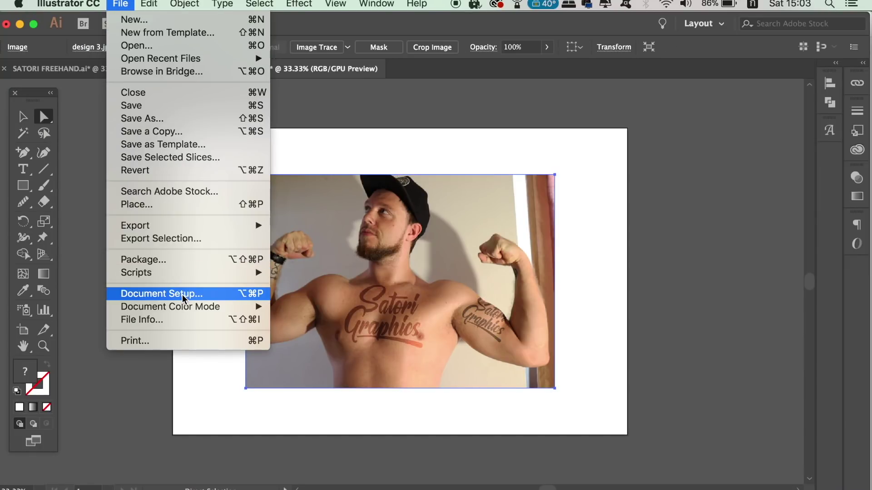
pyautogui.click(182, 295)
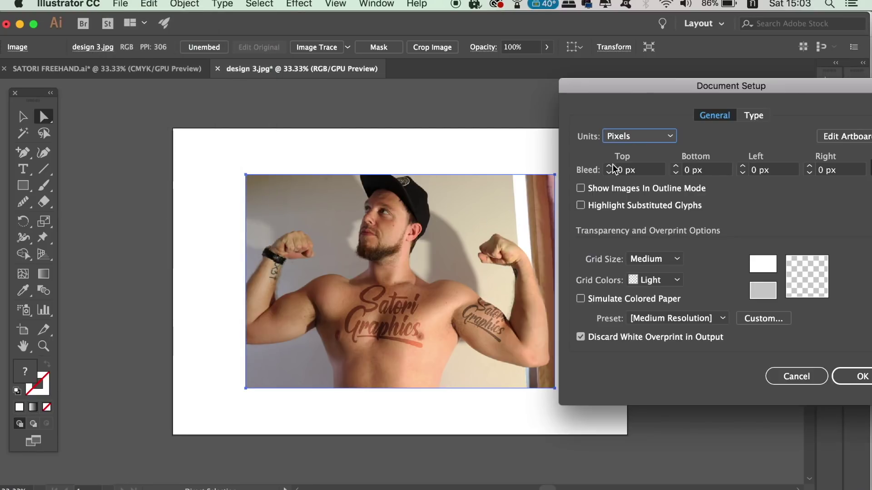
pyautogui.click(647, 188)
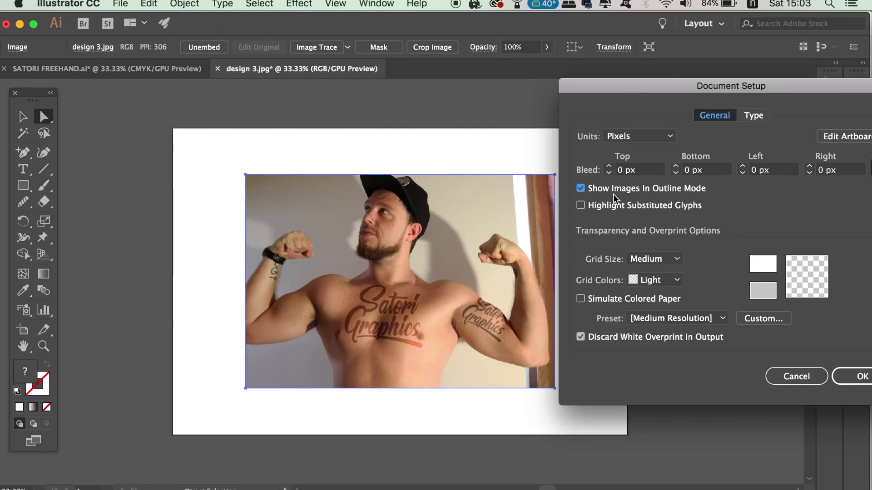
pyautogui.click(846, 380)
pyautogui.press('super+y')
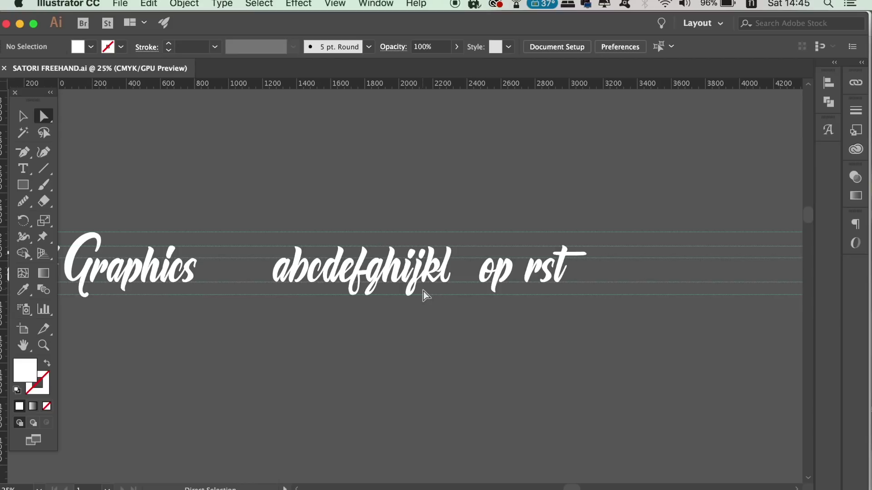
# Zoom in and out on the alphabet and pan to bring the word Graphics into view.
pyautogui.press('super+equal')
pyautogui.press('super+equal')
pyautogui.press('super+equal')
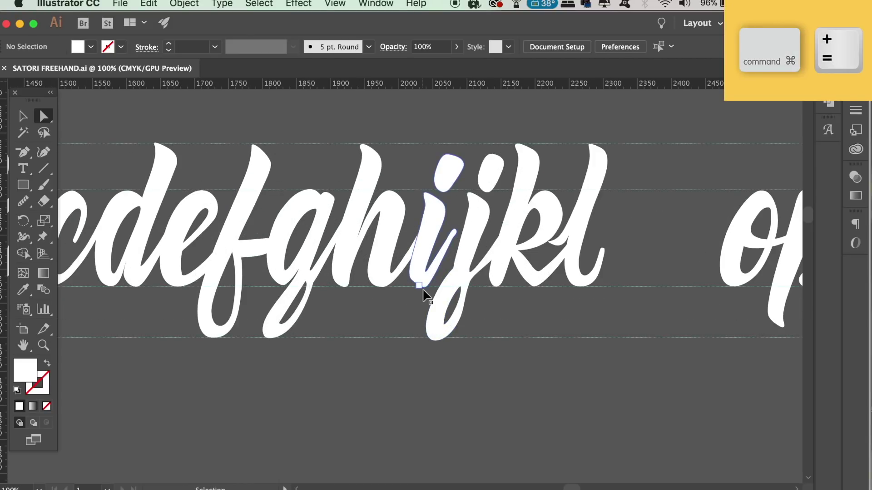
pyautogui.press('super+minus')
pyautogui.press('super+minus')
pyautogui.press('super+minus')
pyautogui.moveTo(376, 287)
pyautogui.mouseDown()
pyautogui.moveTo(583, 292)
pyautogui.moveTo(496, 306)
pyautogui.moveTo(554, 296)
pyautogui.moveTo(375, 306)
pyautogui.moveTo(361, 295)
pyautogui.mouseUp()
pyautogui.press('super+equal')
pyautogui.press('super+equal')
pyautogui.press('super+equal')
pyautogui.press('super+minus')
pyautogui.press('super+minus')
pyautogui.press('super+minus')
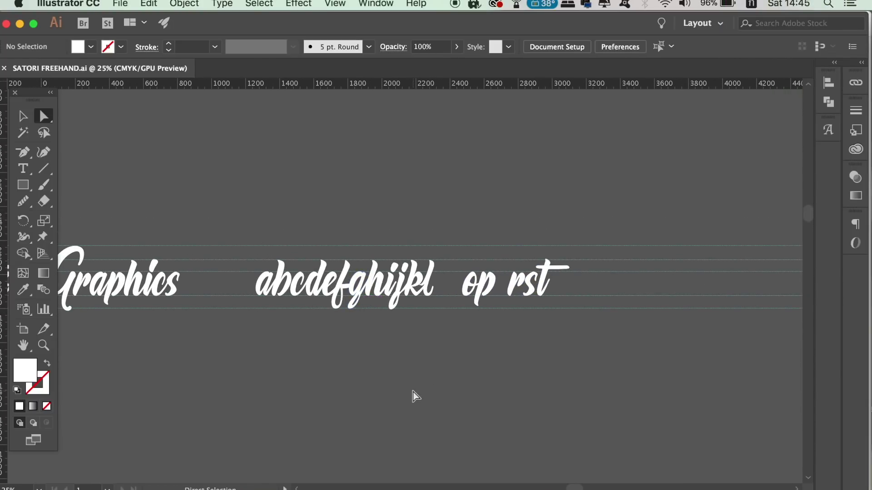
pyautogui.click(93, 4)
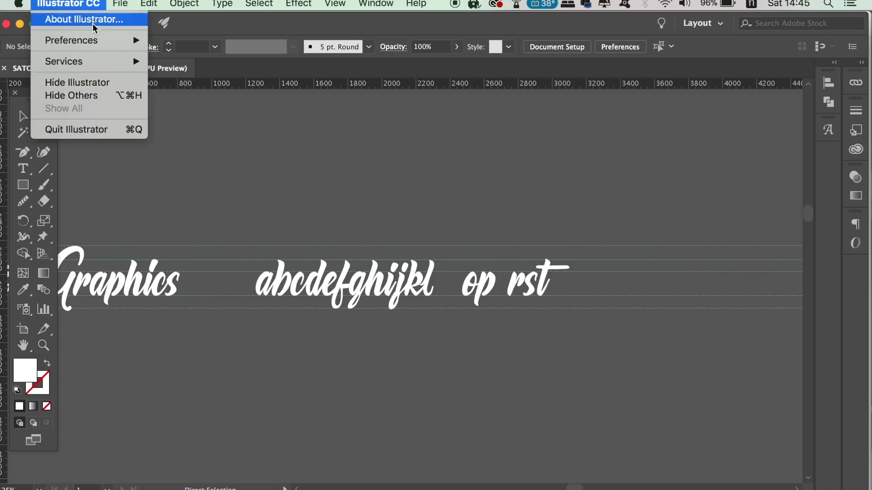
pyautogui.moveTo(72, 40)
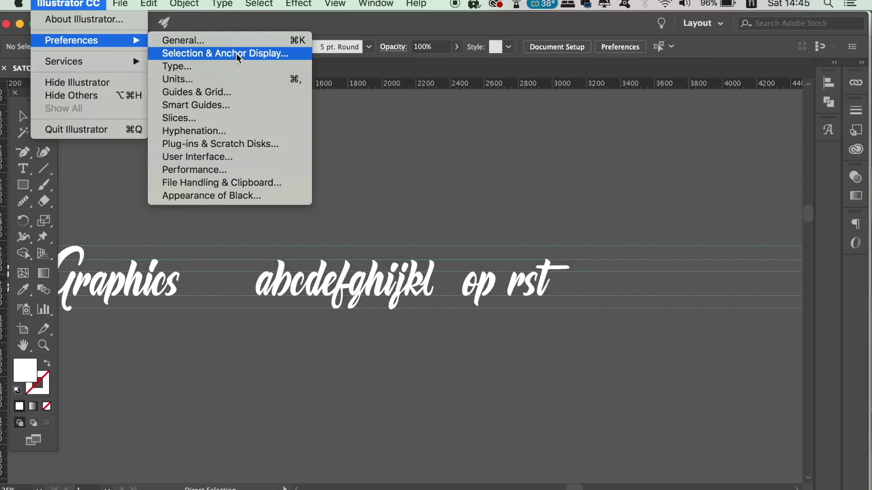
# Turn on Zoom to Selection in the Selection & Anchor Display preferences.
pyautogui.click(237, 53)
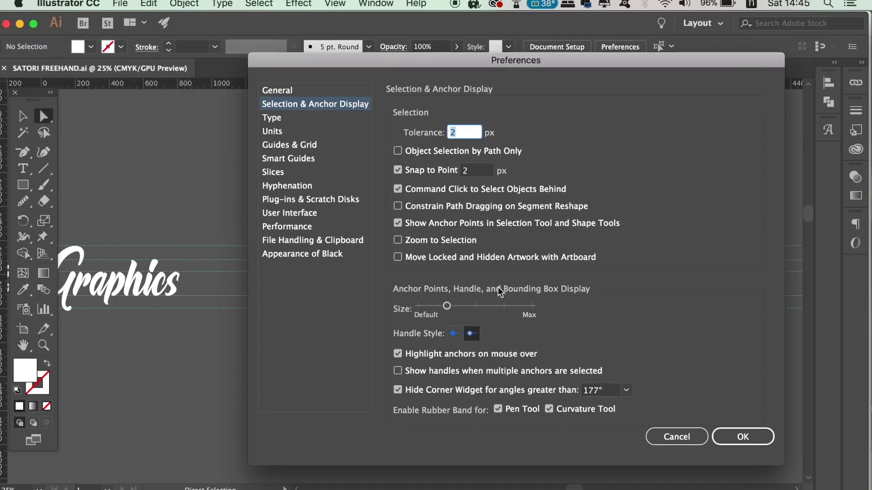
pyautogui.click(423, 240)
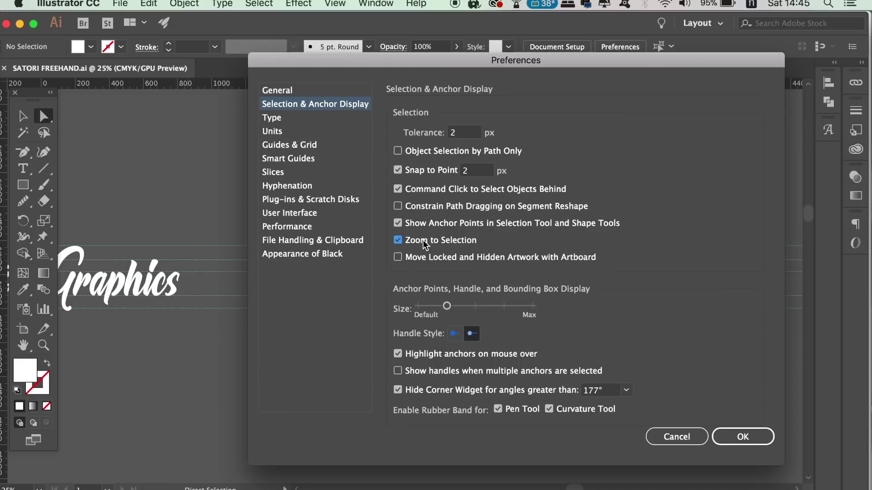
pyautogui.click(731, 432)
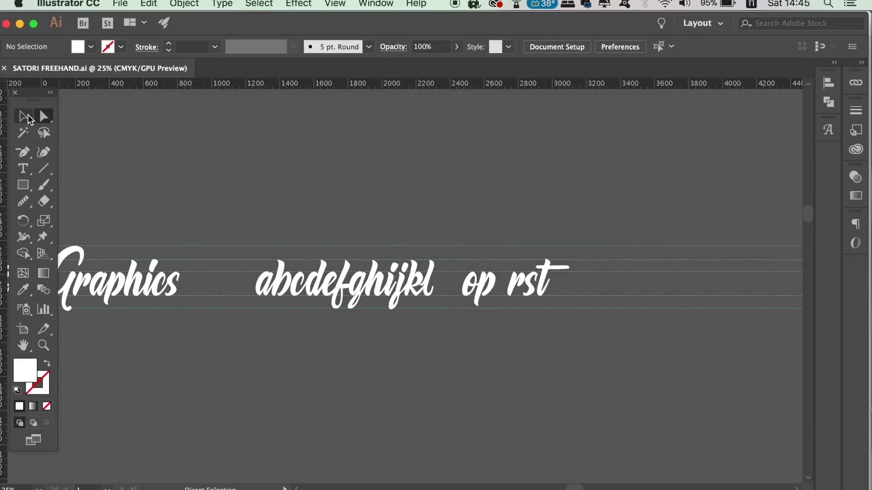
pyautogui.click(104, 282)
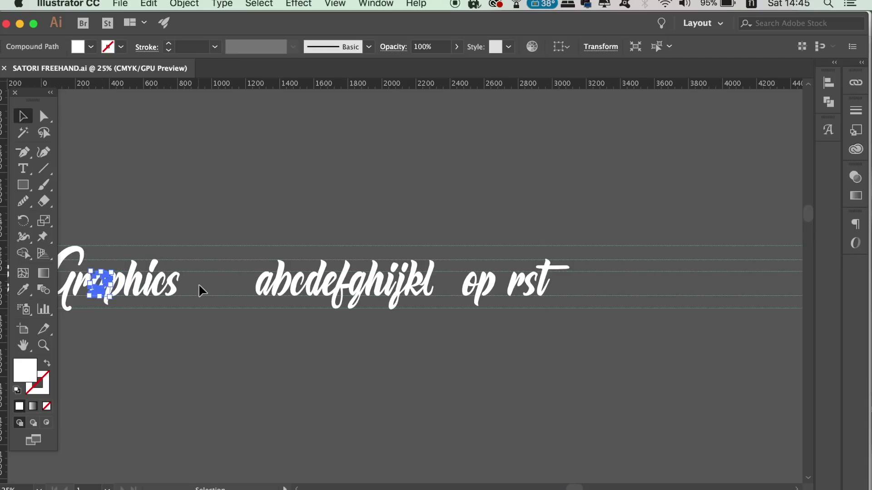
pyautogui.press('super+plus')
pyautogui.press('super+plus')
pyautogui.press('super+plus')
pyautogui.press('super+plus')
pyautogui.press('super+plus')
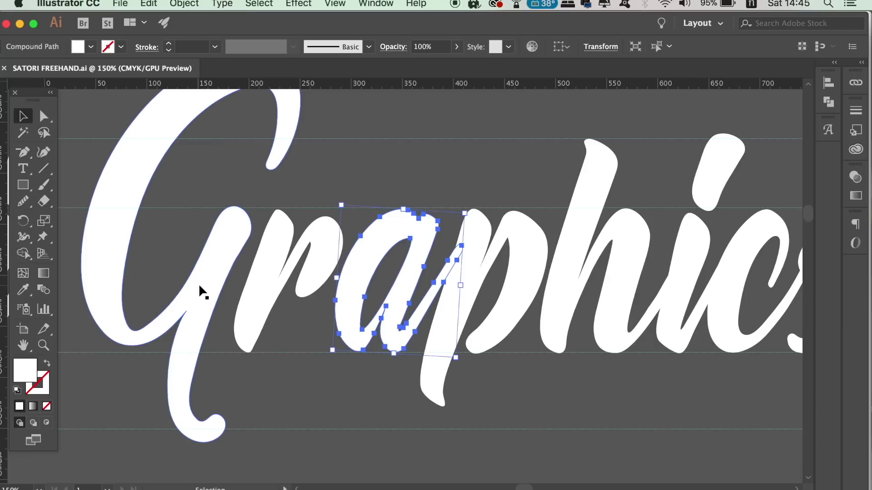
pyautogui.press('super+plus')
pyautogui.press('super+plus')
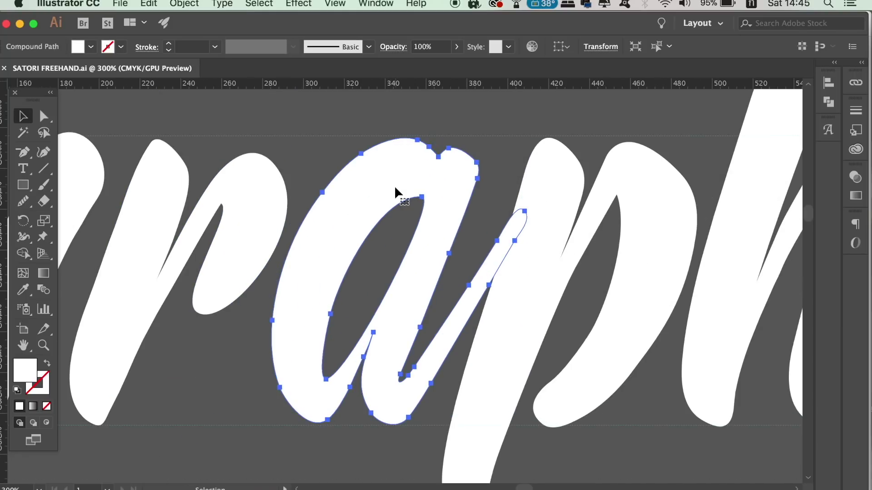
pyautogui.press('a')
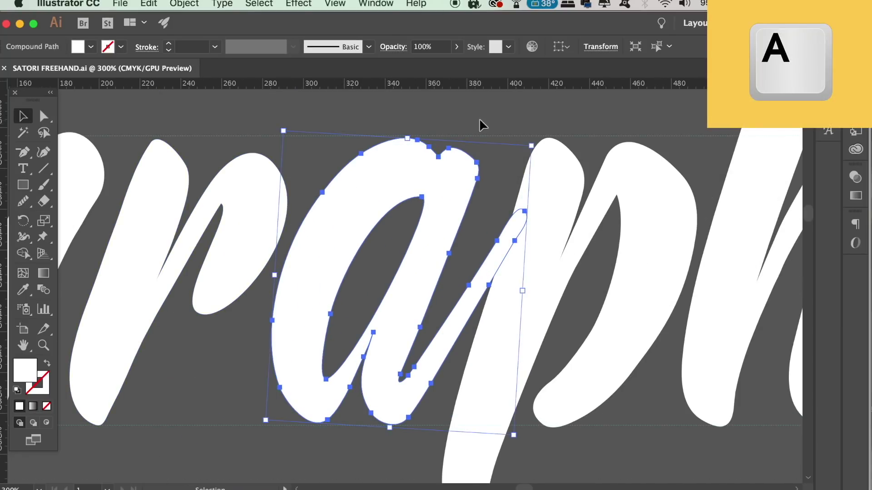
pyautogui.press('a')
pyautogui.click(481, 162)
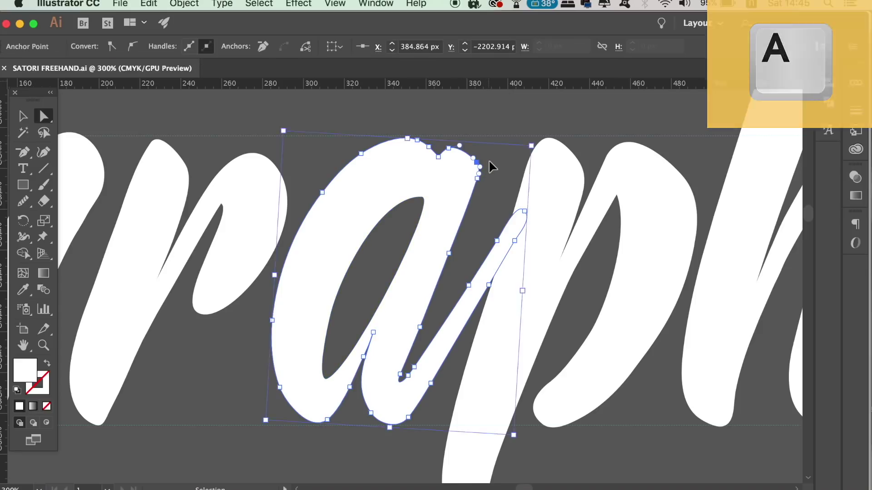
pyautogui.press('super+plus')
pyautogui.press('super+plus')
pyautogui.press('super+plus')
pyautogui.press('super+plus')
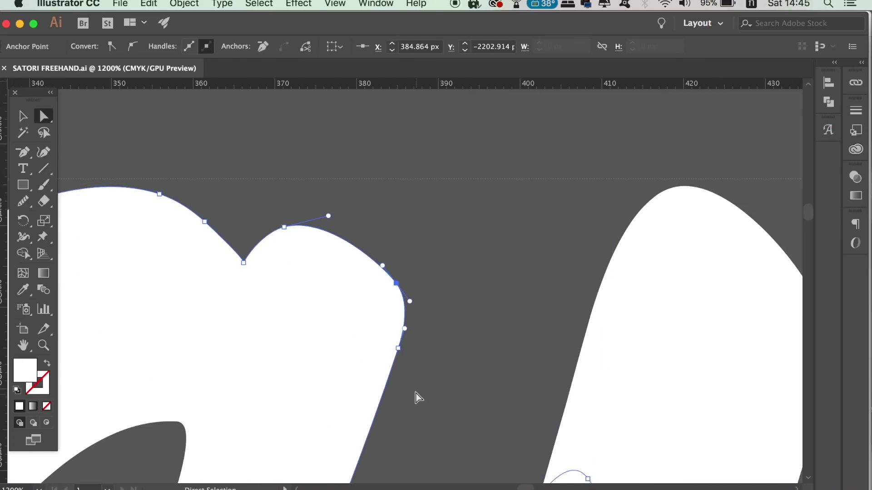
pyautogui.press('super+minus')
pyautogui.press('super+minus')
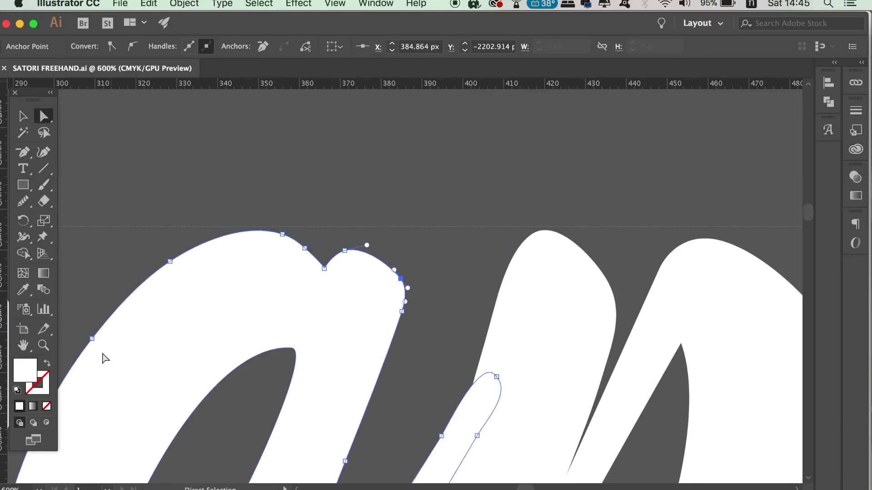
pyautogui.click(92, 338)
pyautogui.press('super+plus')
pyautogui.press('super+plus')
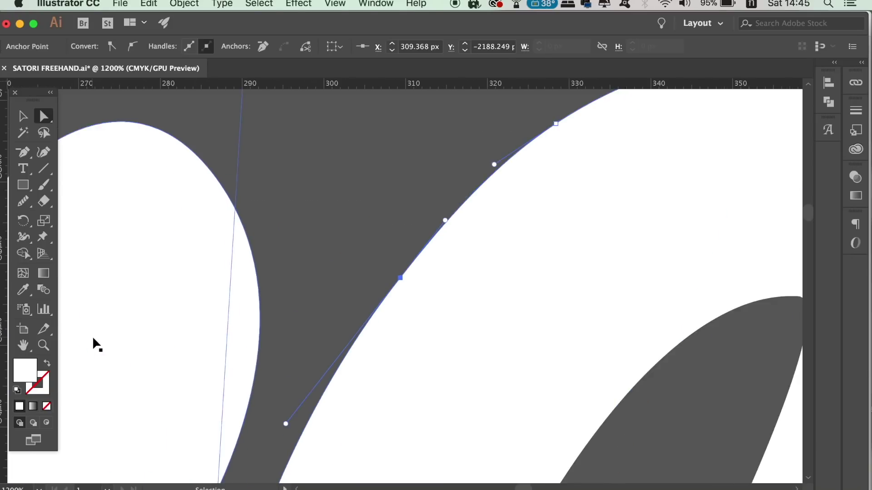
pyautogui.press('super+minus')
pyautogui.press('super+minus')
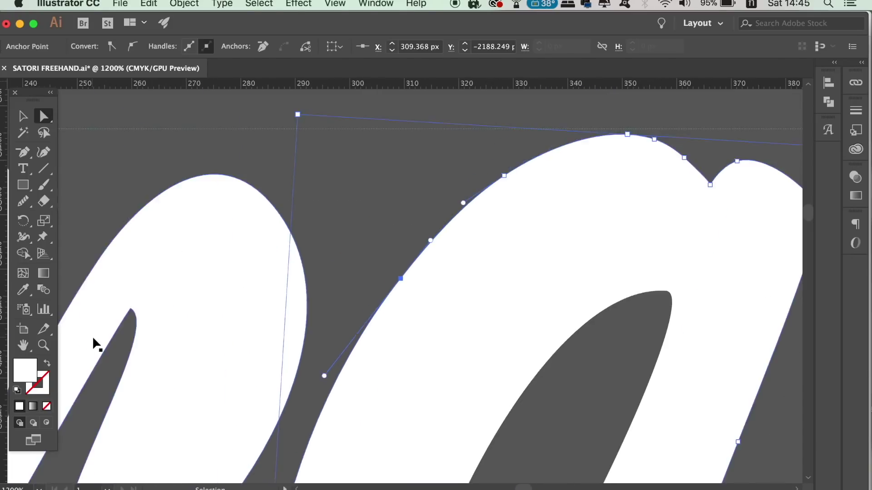
pyautogui.press('super+minus')
pyautogui.press('super+minus')
pyautogui.press('super+minus')
pyautogui.press('super+minus')
pyautogui.press('super+minus')
pyautogui.press('super+minus')
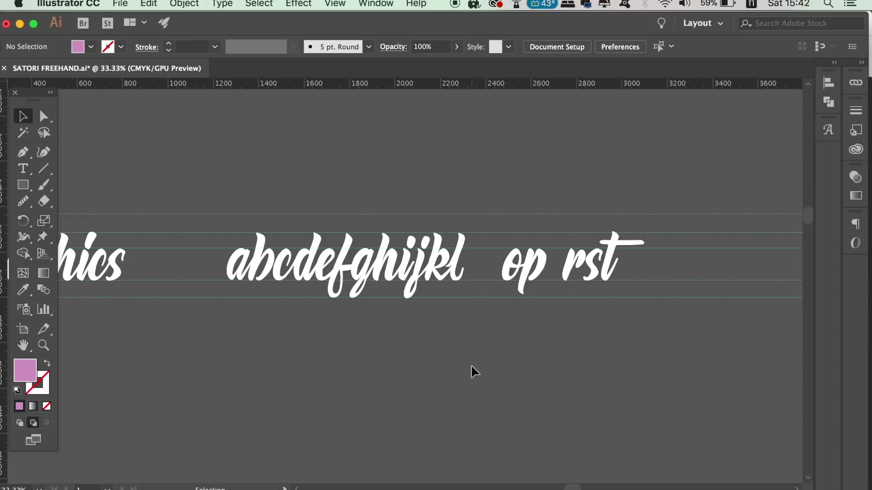
pyautogui.press('super+equal')
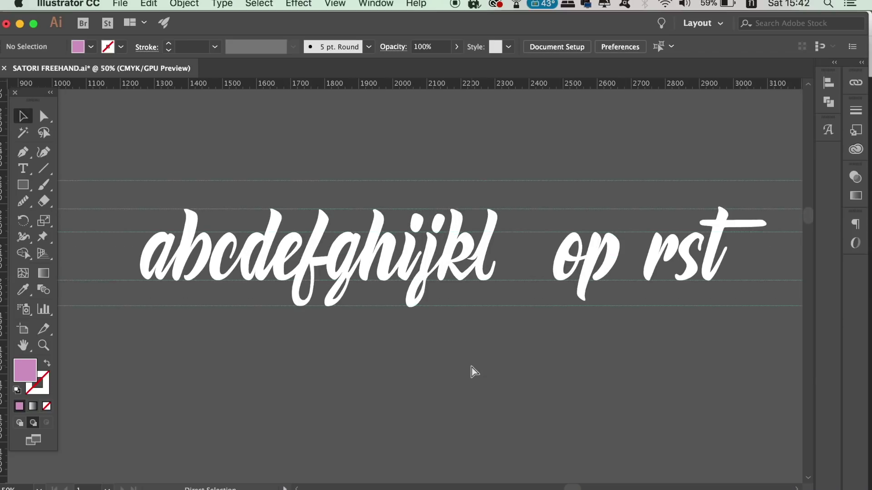
pyautogui.press('super+equal')
pyautogui.press('super+equal')
pyautogui.press('super+equal')
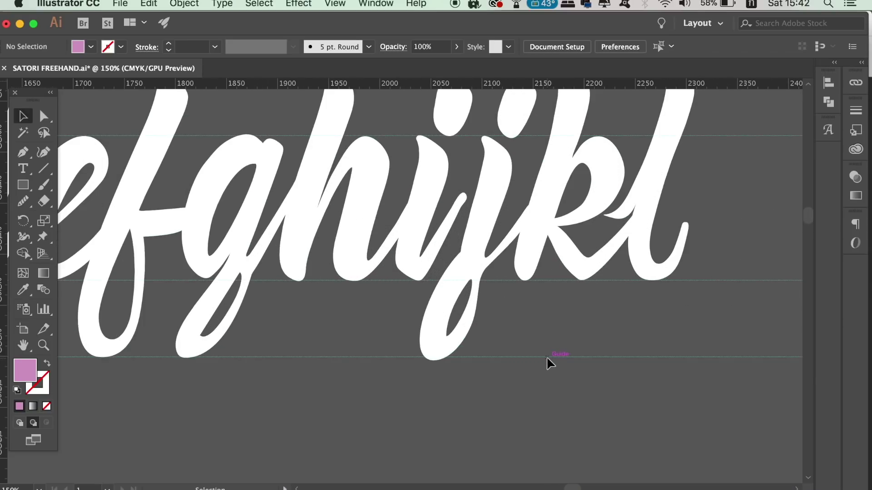
pyautogui.press('super+minus')
pyautogui.press('super+minus')
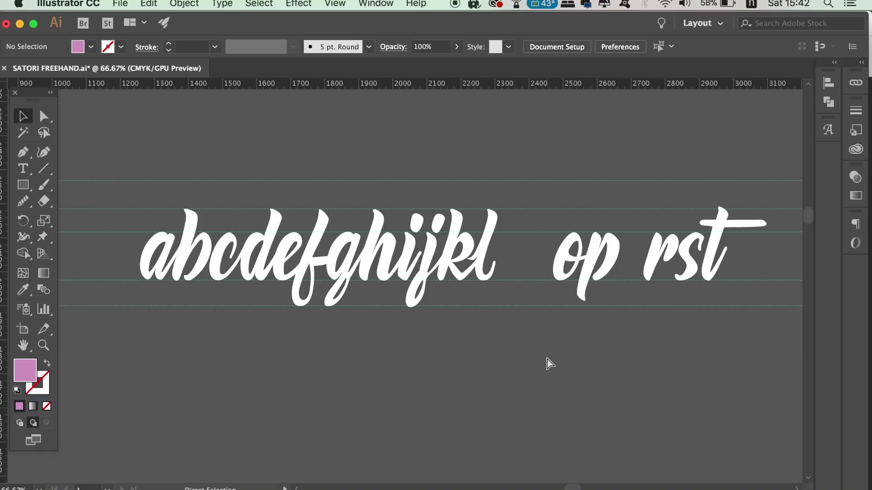
pyautogui.press('super+minus')
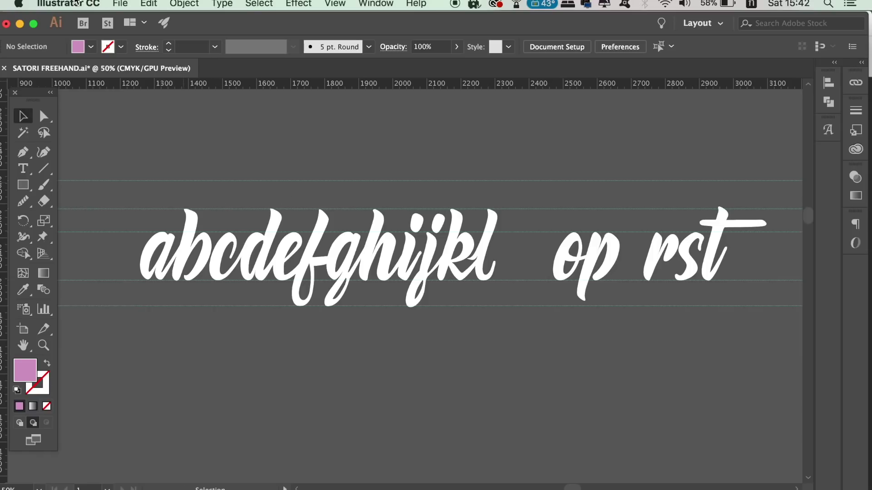
# Set the Guides & Grid guide style to Lines, then view the alphabet row.
pyautogui.click(77, 3)
pyautogui.moveTo(72, 40)
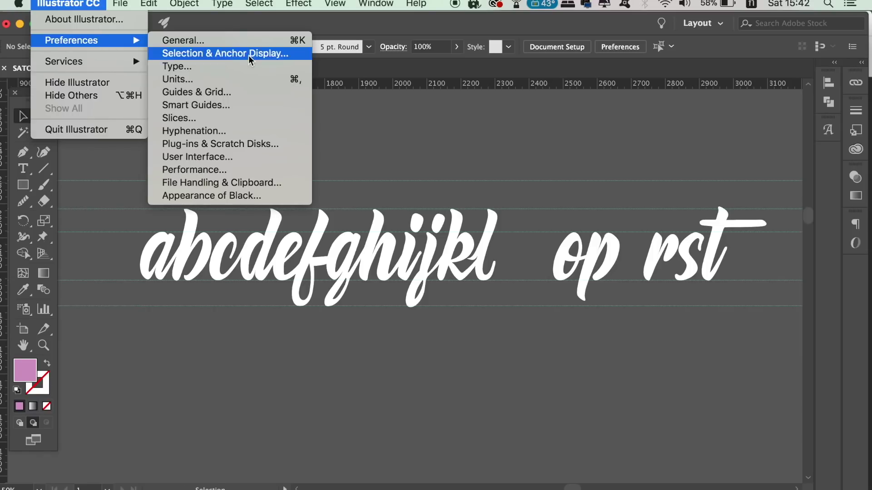
pyautogui.click(249, 92)
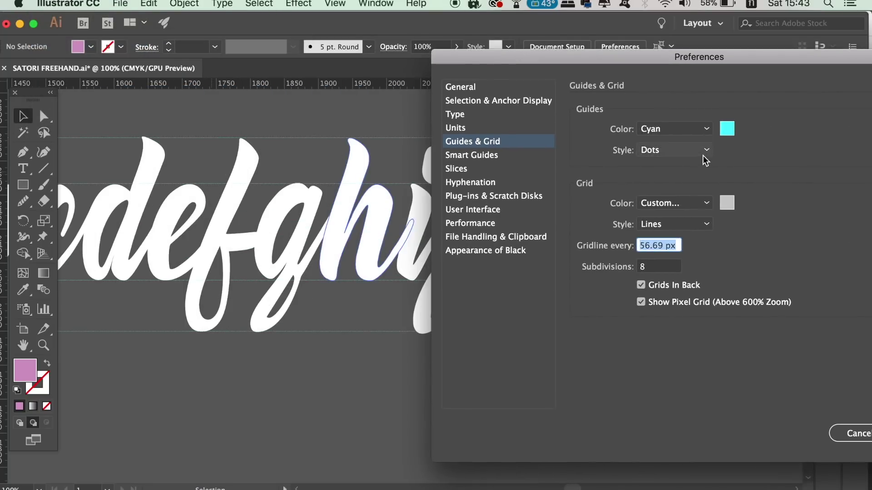
pyautogui.click(704, 151)
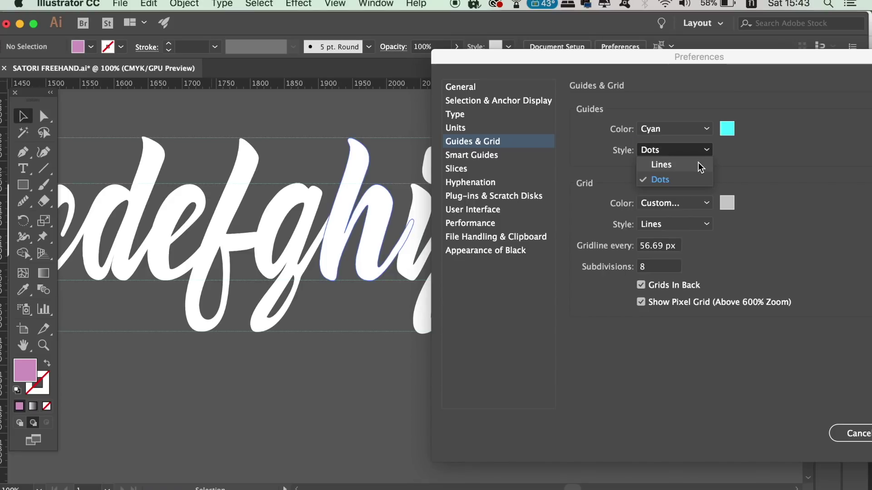
pyautogui.click(697, 166)
pyautogui.moveTo(780, 62); pyautogui.dragTo(628, 61)
pyautogui.click(797, 434)
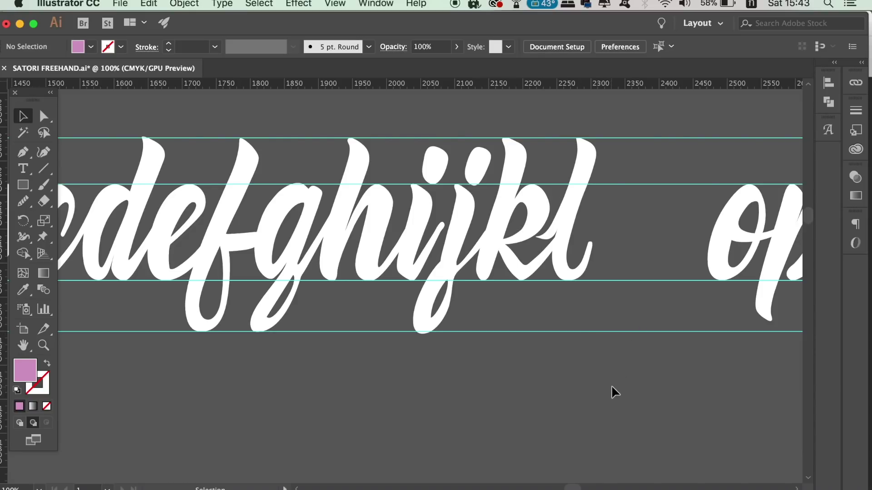
pyautogui.press('super+equal')
pyautogui.press('super+equal')
pyautogui.press('super+minus')
pyautogui.press('super+minus')
pyautogui.press('super+minus')
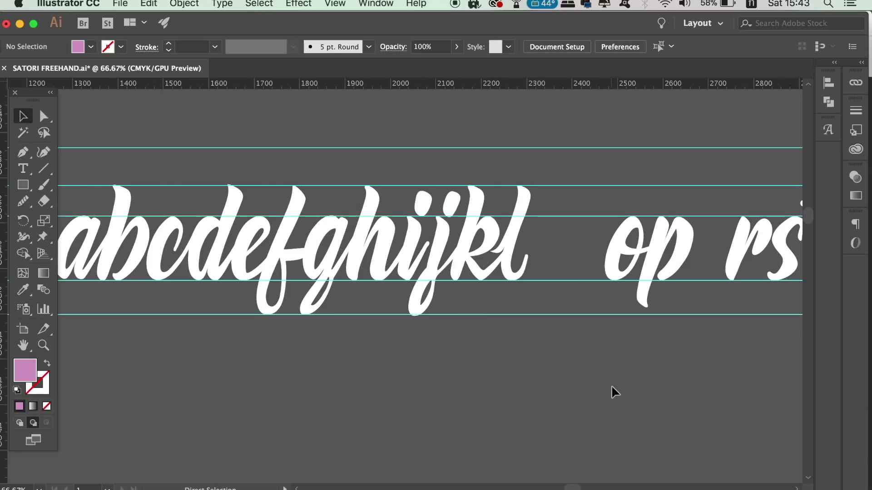
pyautogui.moveTo(594, 379); pyautogui.dragTo(700, 402)
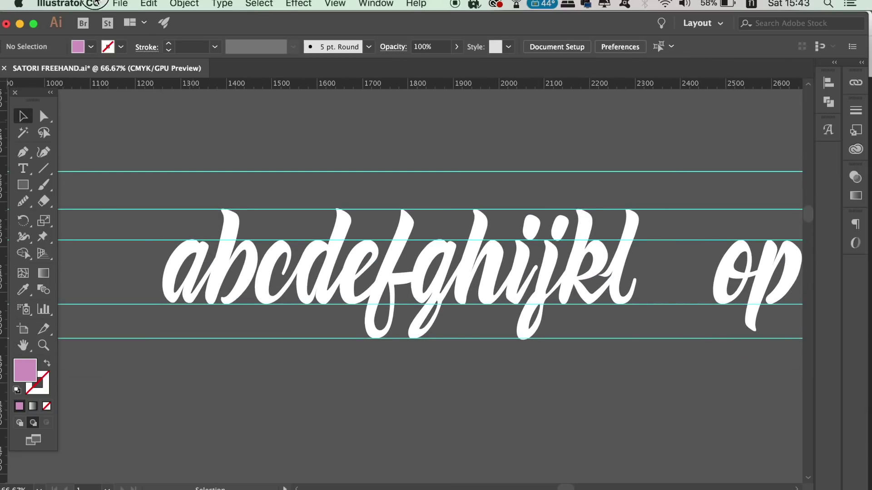
# Switch the Guides & Grid guide style back to Dots and pan to show 'op rst'.
pyautogui.click(68, 4)
pyautogui.moveTo(72, 40)
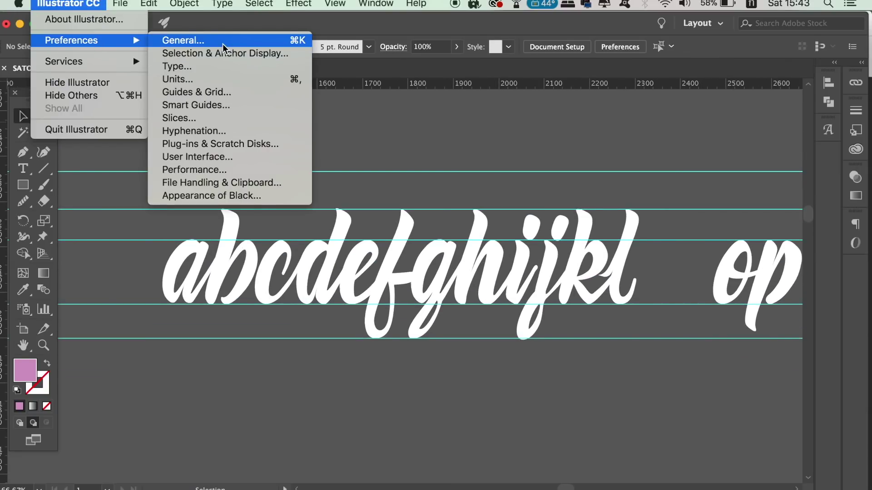
pyautogui.click(283, 92)
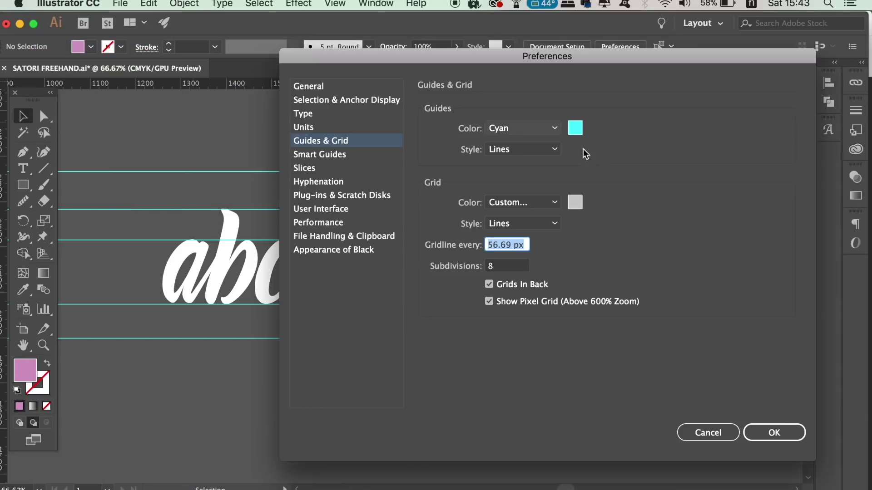
pyautogui.click(522, 152)
pyautogui.click(520, 177)
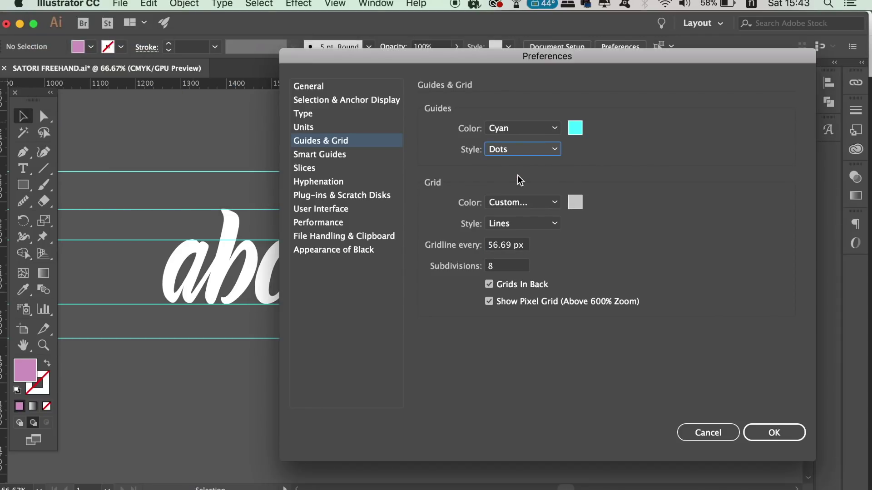
pyautogui.click(776, 431)
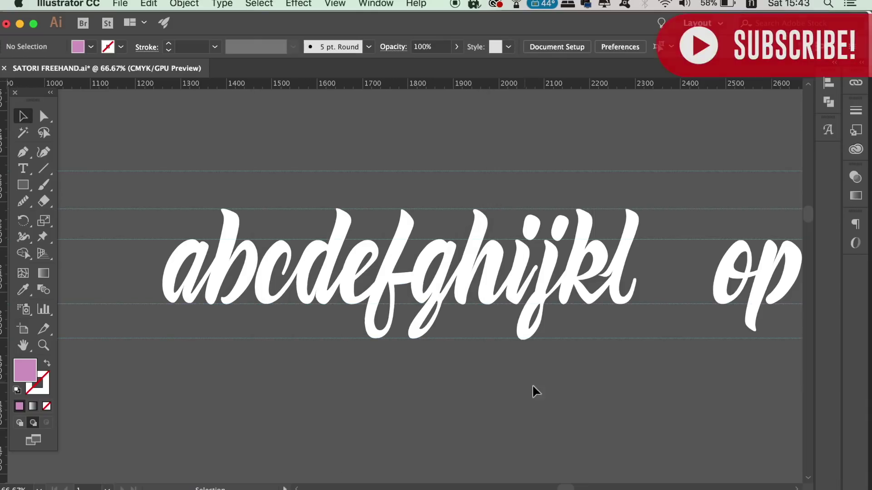
pyautogui.moveTo(533, 391)
pyautogui.mouseDown()
pyautogui.moveTo(380, 401)
pyautogui.moveTo(628, 344)
pyautogui.moveTo(516, 393)
pyautogui.mouseUp()
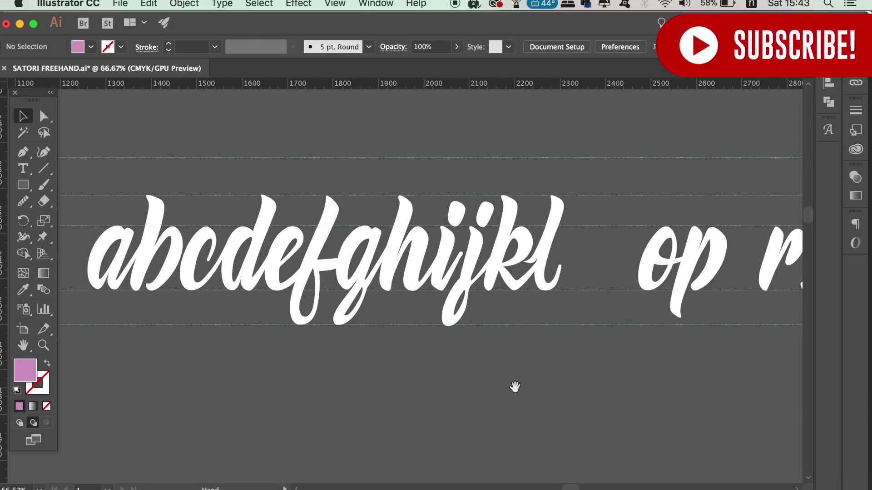